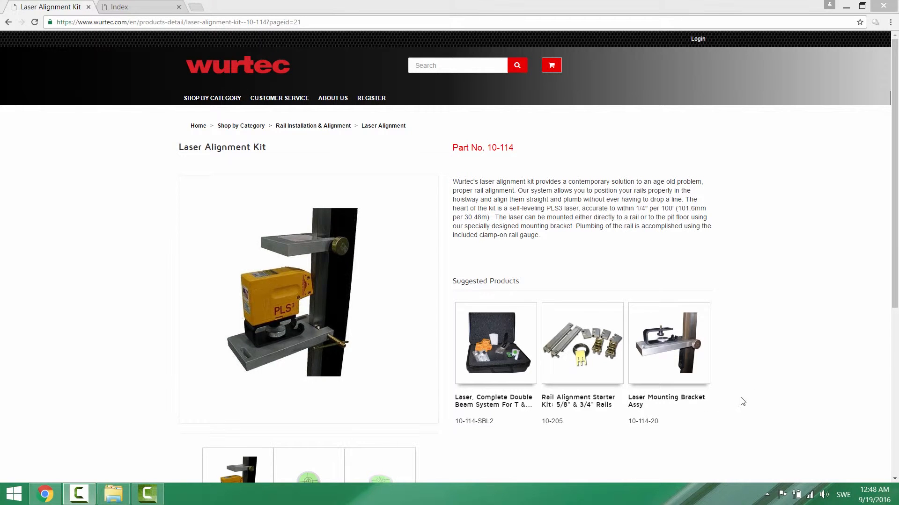
# Switch to Parttrap Studio and open the Target Groups list under Customers.
pyautogui.moveTo(896, 236); pyautogui.dragTo(896, 272)
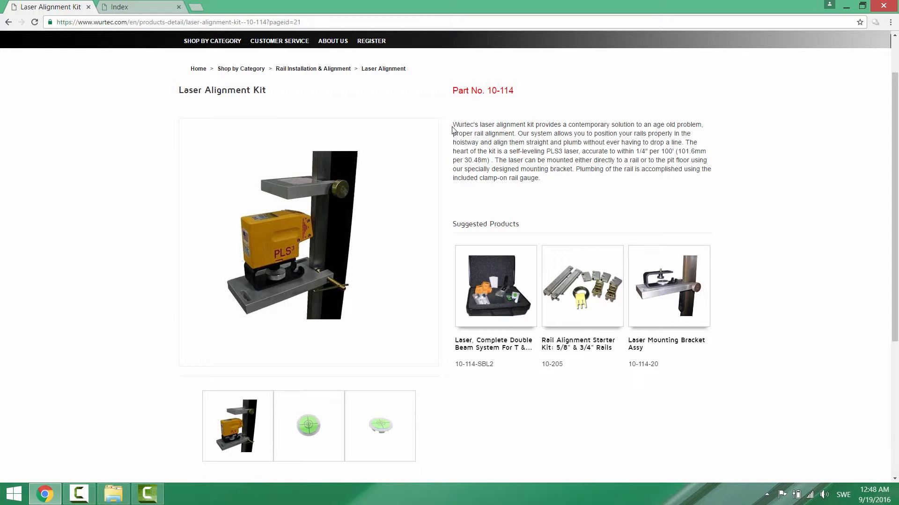
pyautogui.click(146, 8)
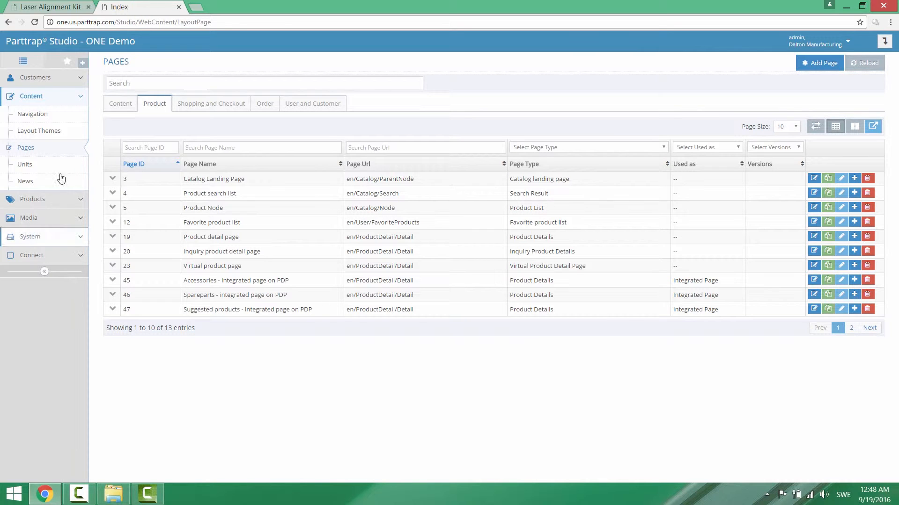
pyautogui.click(39, 79)
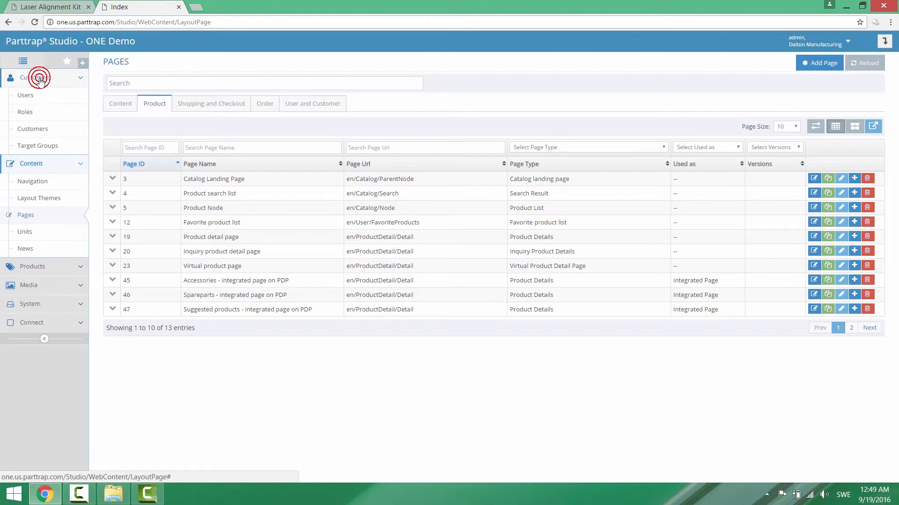
pyautogui.click(33, 149)
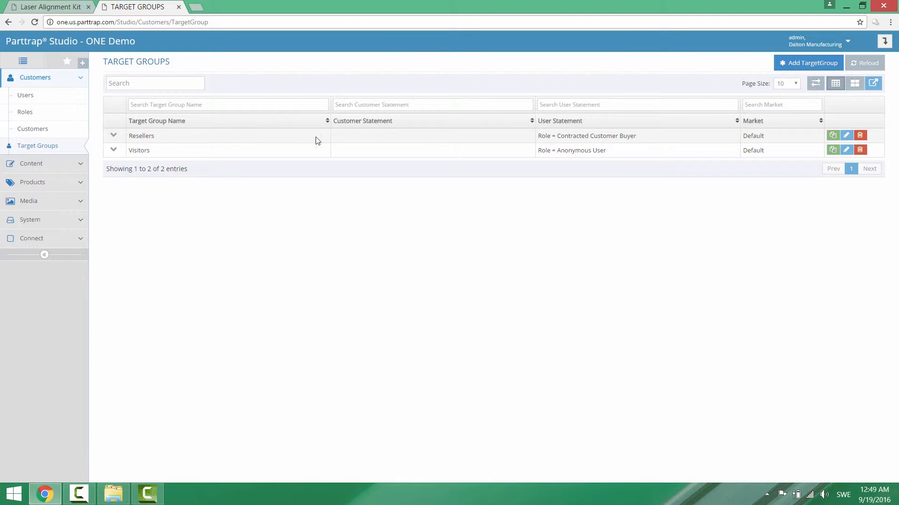
# Open the Resellers target group, examine its available customer access conditions, and close it without saving.
pyautogui.click(847, 137)
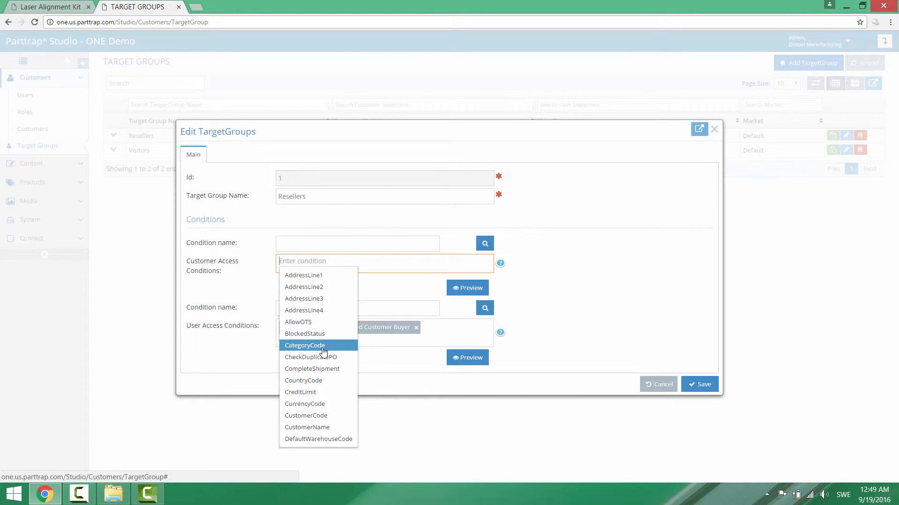
pyautogui.click(376, 264)
pyautogui.click(376, 264)
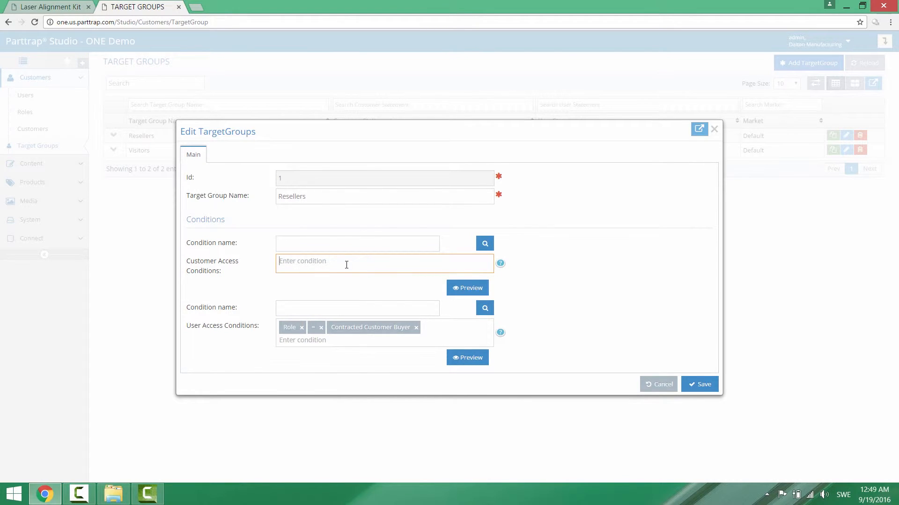
pyautogui.click(324, 262)
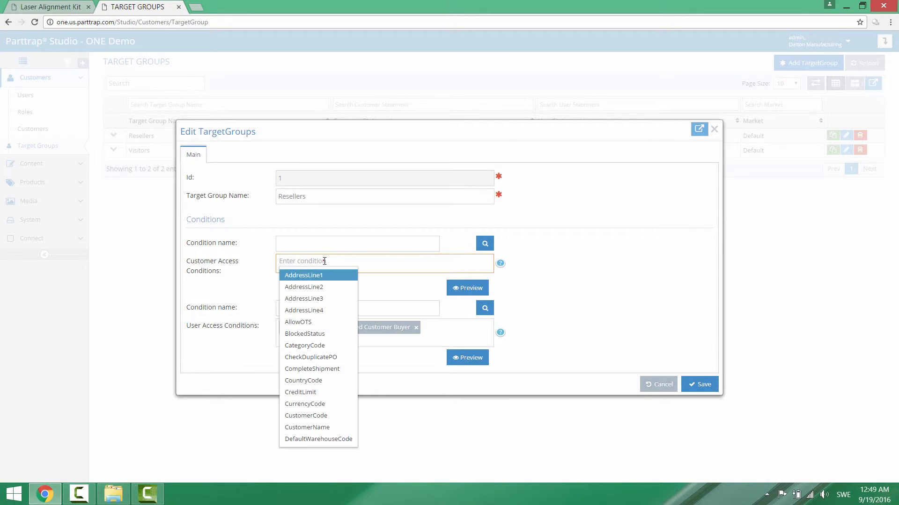
pyautogui.click(395, 364)
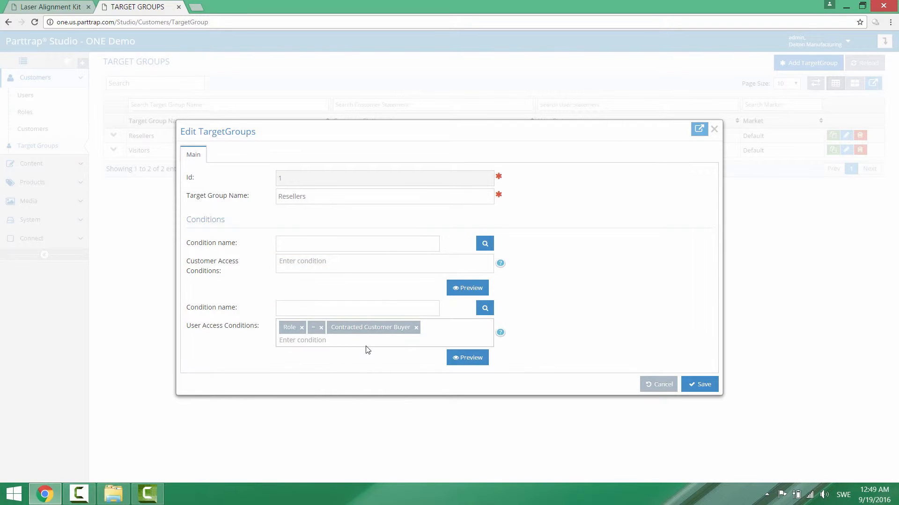
pyautogui.click(660, 388)
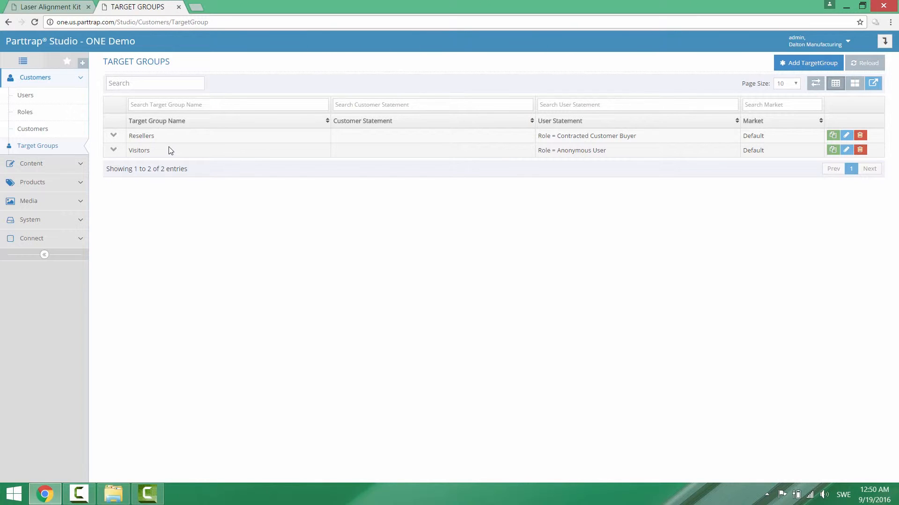
# Open the Category Name=Keyboards product condition for editing from the system's Conditions.
pyautogui.click(43, 222)
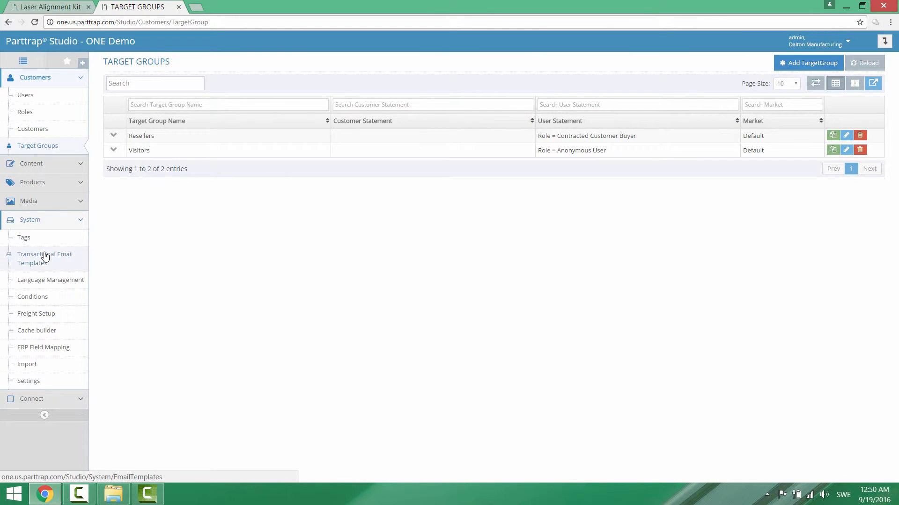
pyautogui.click(43, 300)
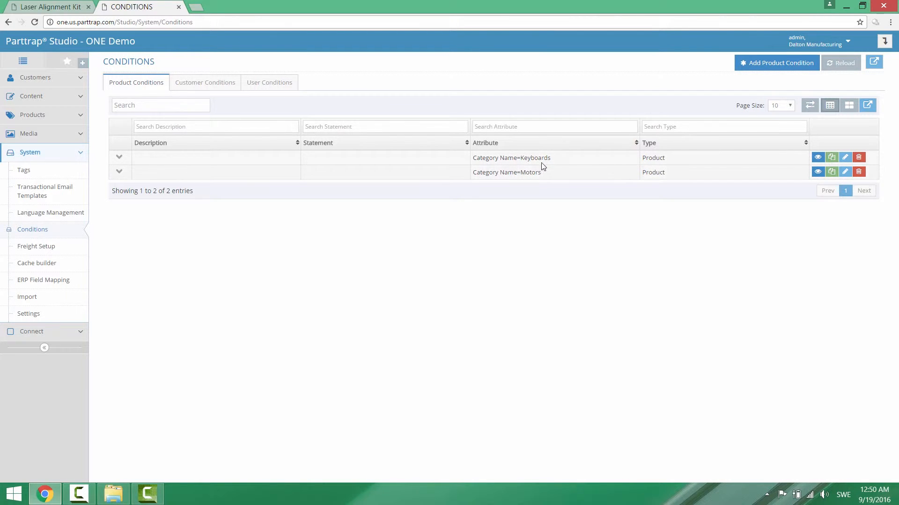
pyautogui.click(844, 159)
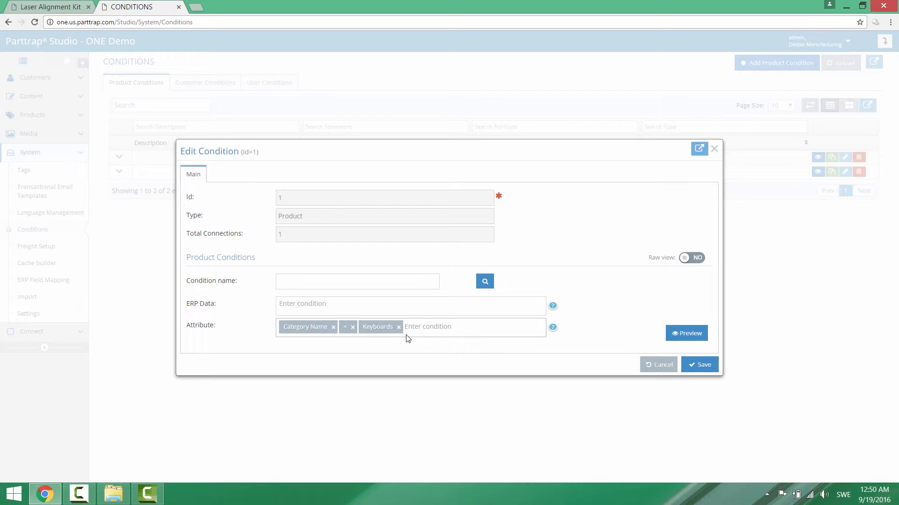
# Examine the ERP Data fields available for building the Keyboards product condition.
pyautogui.moveTo(371, 153); pyautogui.dragTo(396, 247)
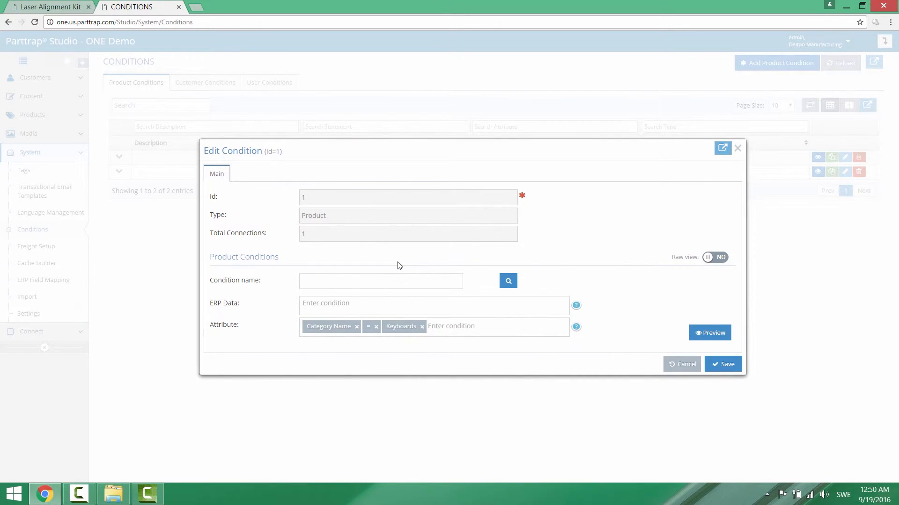
pyautogui.click(333, 286)
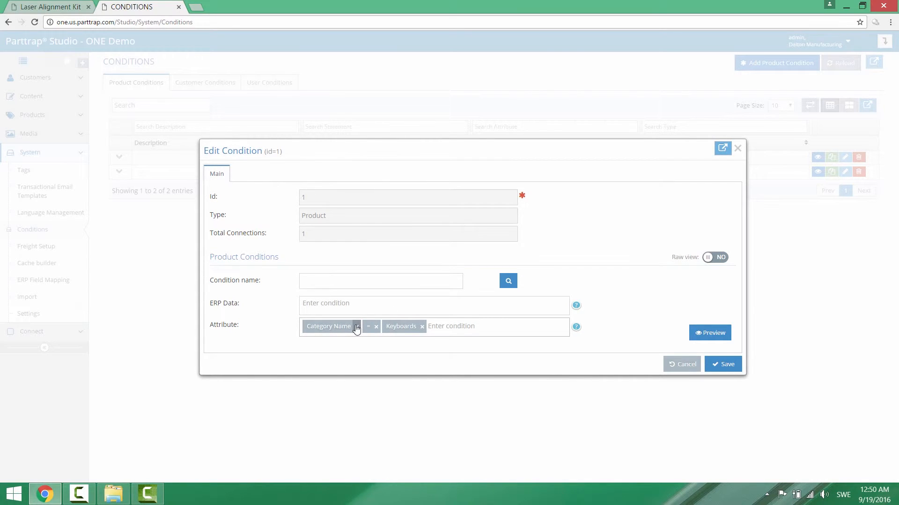
pyautogui.click(316, 305)
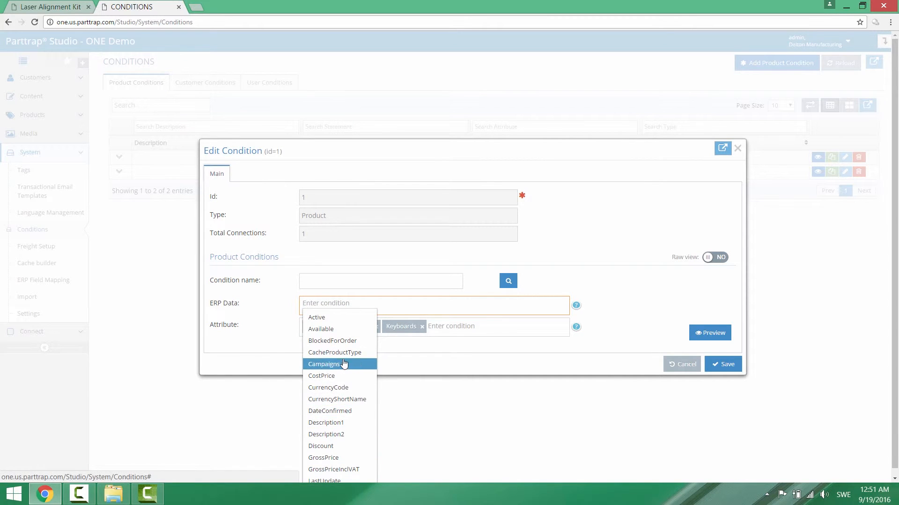
pyautogui.scroll(-1, 341, 396)
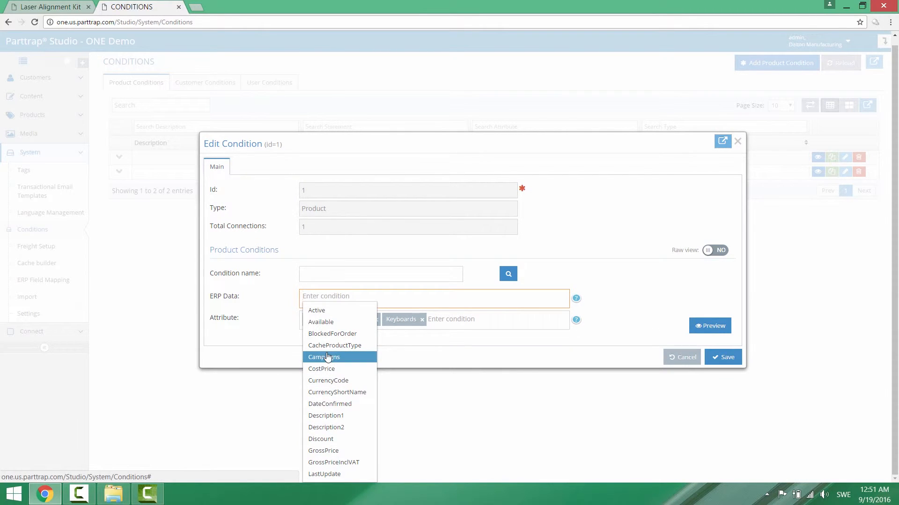
pyautogui.click(267, 337)
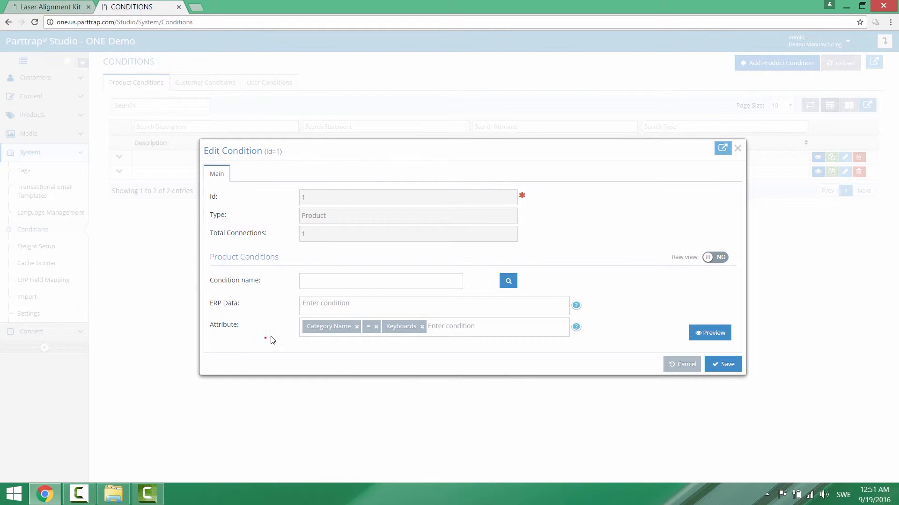
# Try extending the Keyboards attribute condition with And, Category Name and the = operator, and cancel the edit.
pyautogui.click(451, 328)
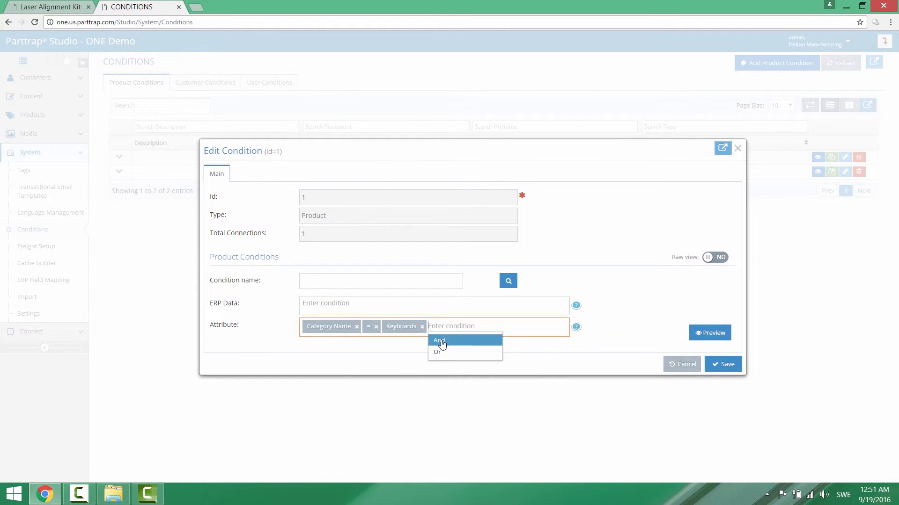
pyautogui.click(441, 341)
pyautogui.click(468, 328)
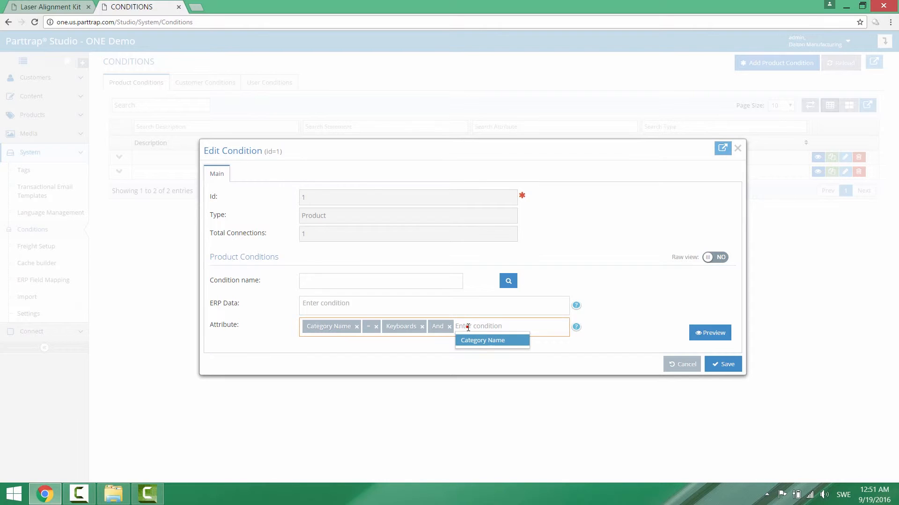
pyautogui.click(472, 343)
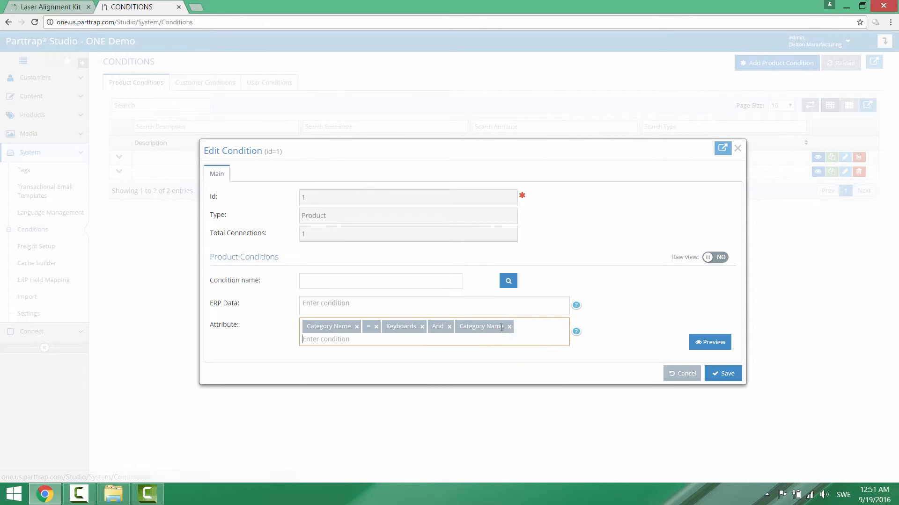
pyautogui.click(341, 343)
pyautogui.click(323, 354)
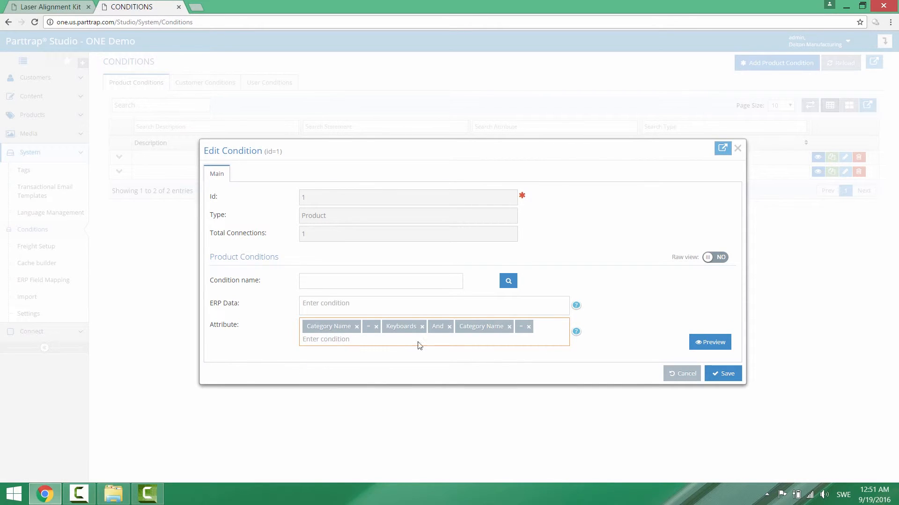
pyautogui.click(331, 338)
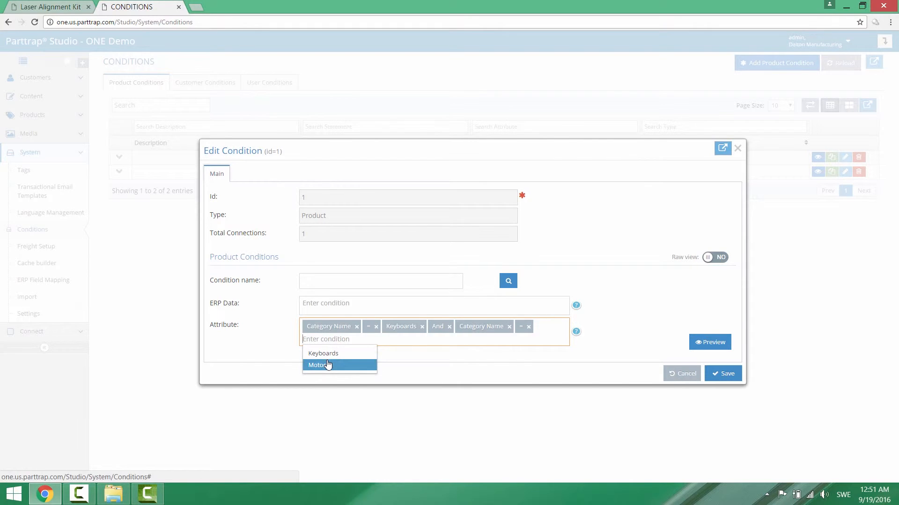
pyautogui.click(687, 378)
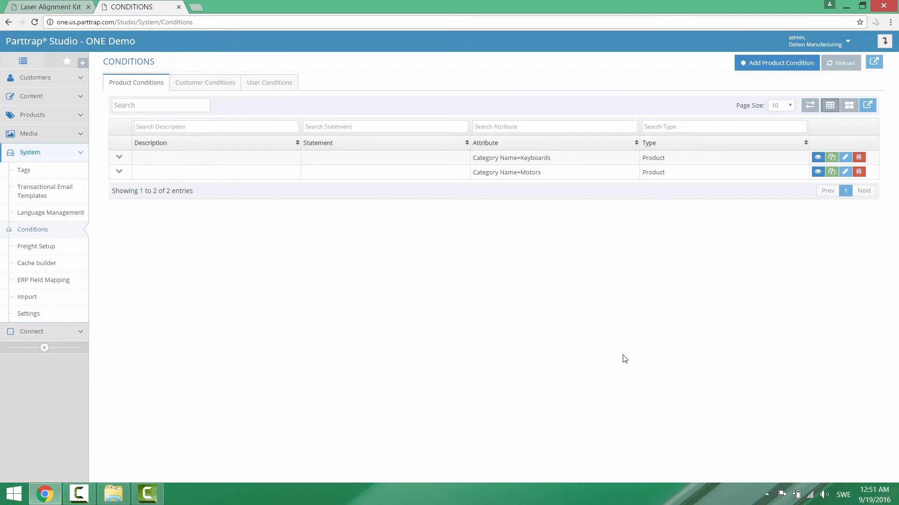
# Open the product pages under Content and filter them by the Product Details page type.
pyautogui.click(35, 121)
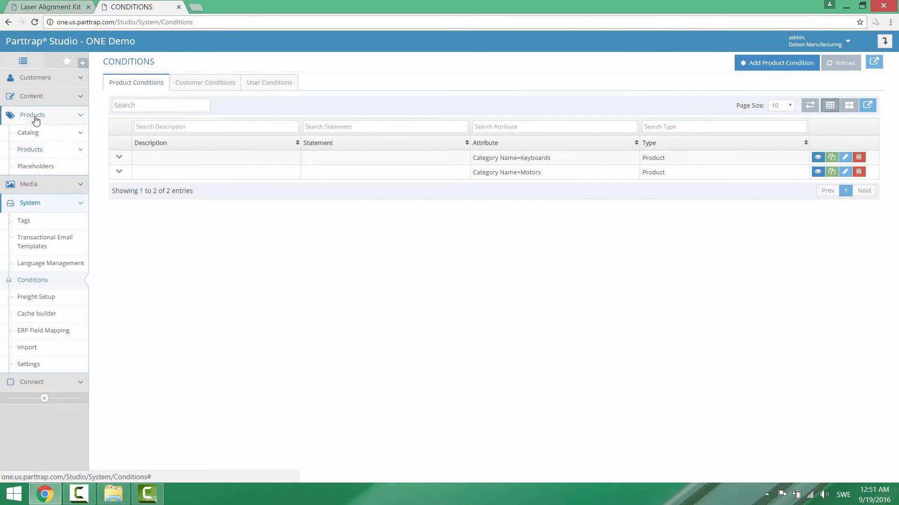
pyautogui.click(33, 96)
pyautogui.click(26, 151)
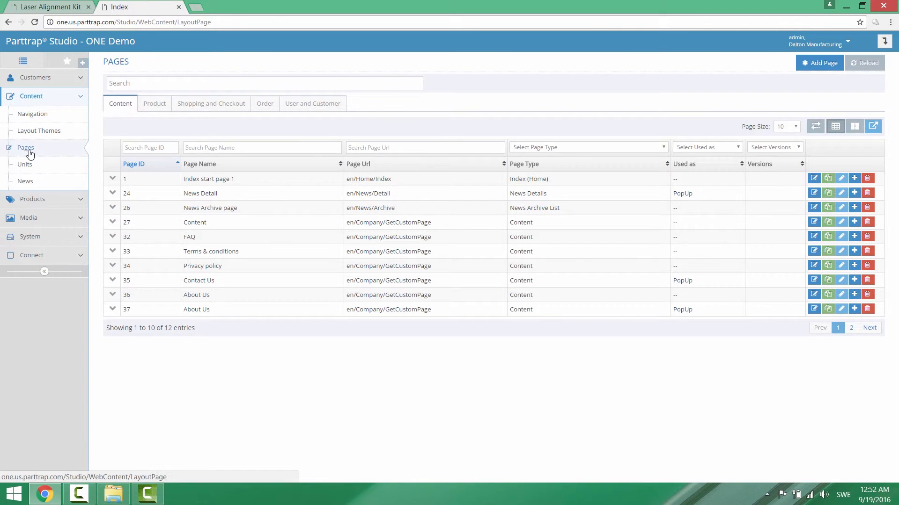
pyautogui.click(158, 107)
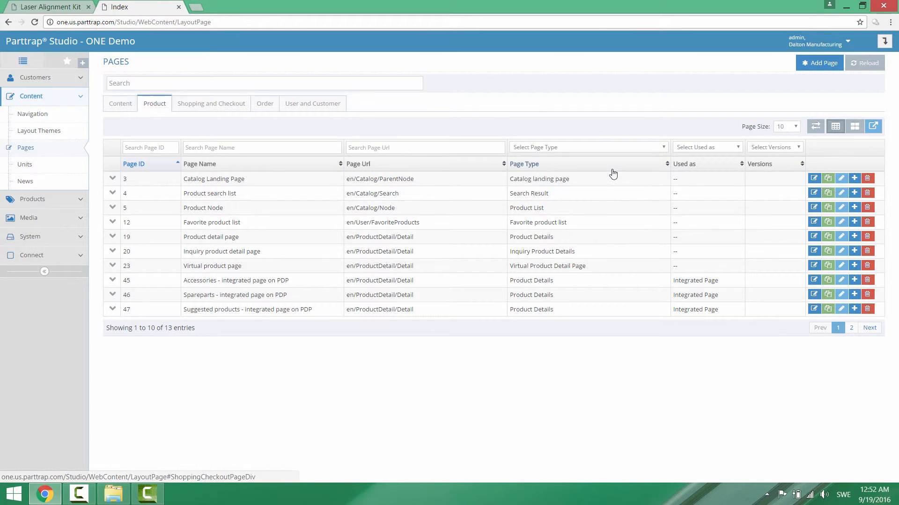
pyautogui.click(599, 147)
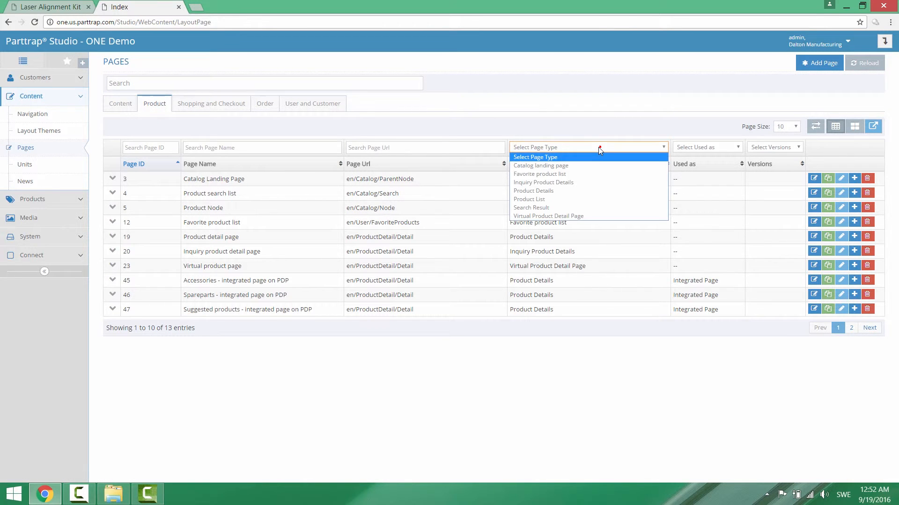
pyautogui.click(562, 190)
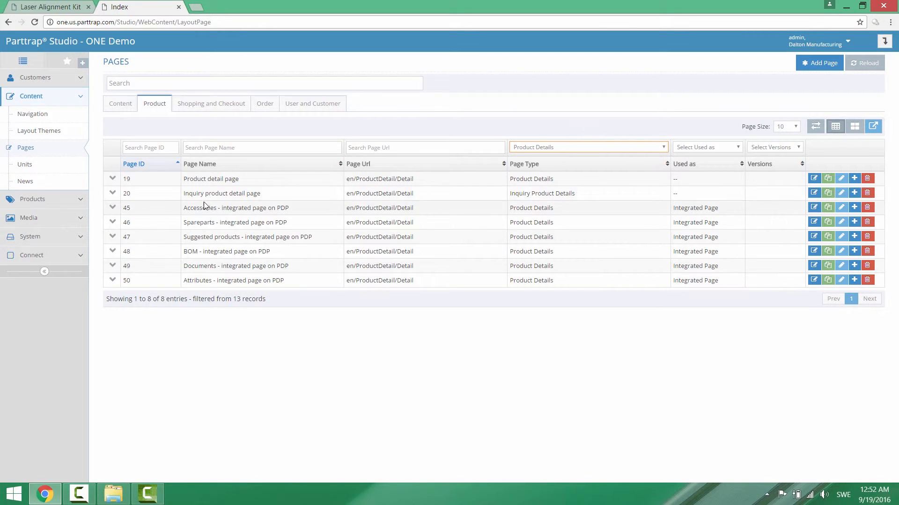
# Open the layout of the Product detail page and add a Product relation list section below the Add to basket section.
pyautogui.click(814, 178)
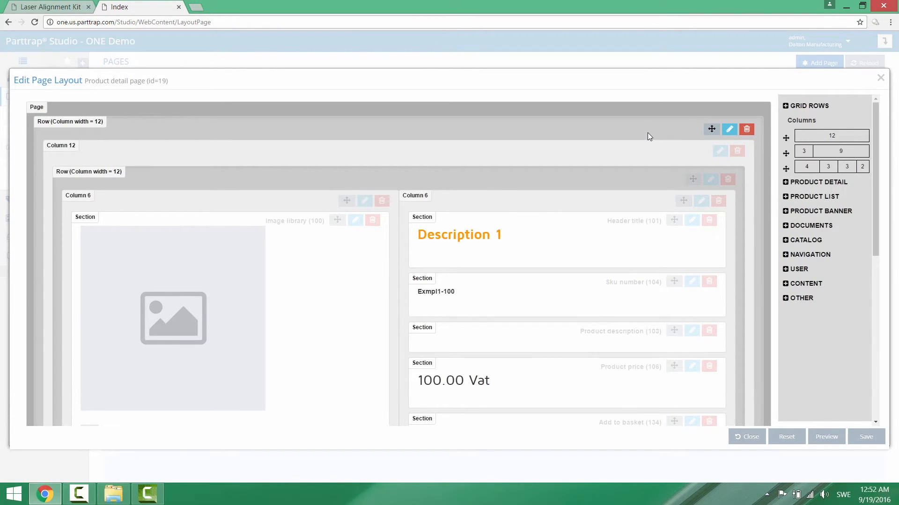
pyautogui.scroll(-1, 525, 205)
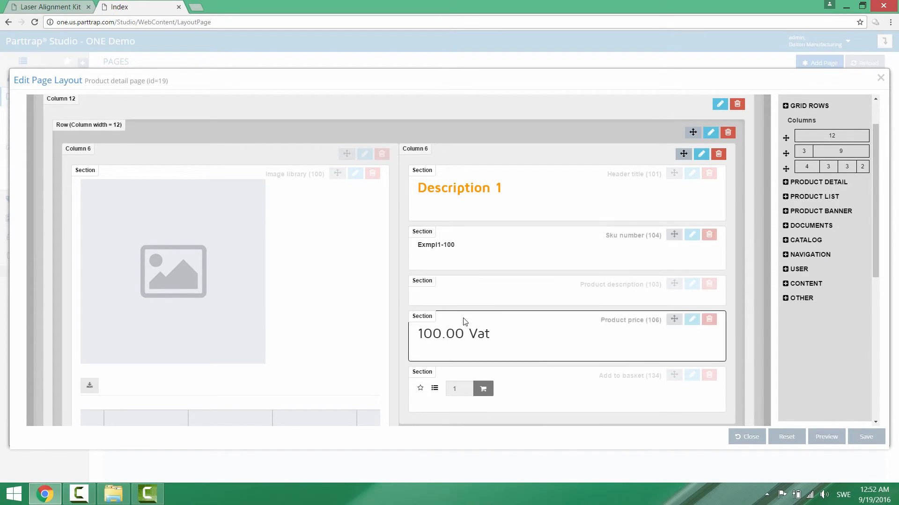
pyautogui.scroll(-3, 550, 281)
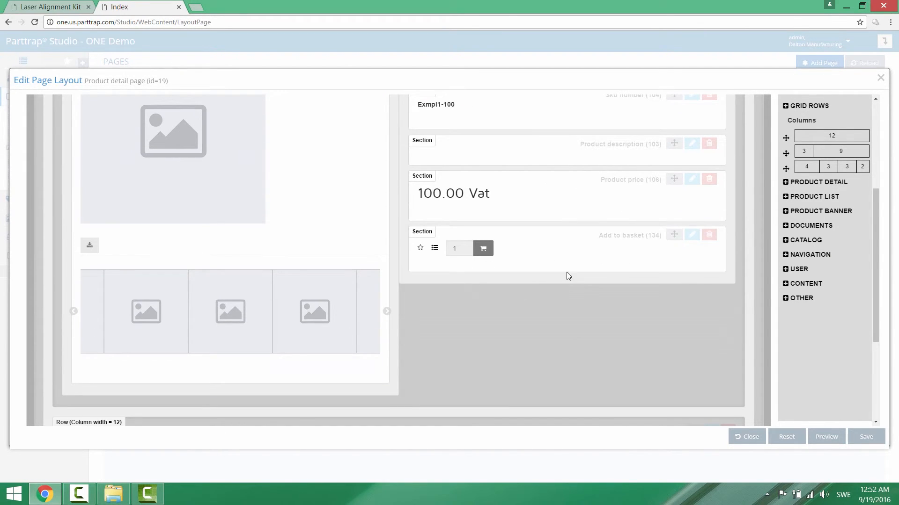
pyautogui.click(786, 199)
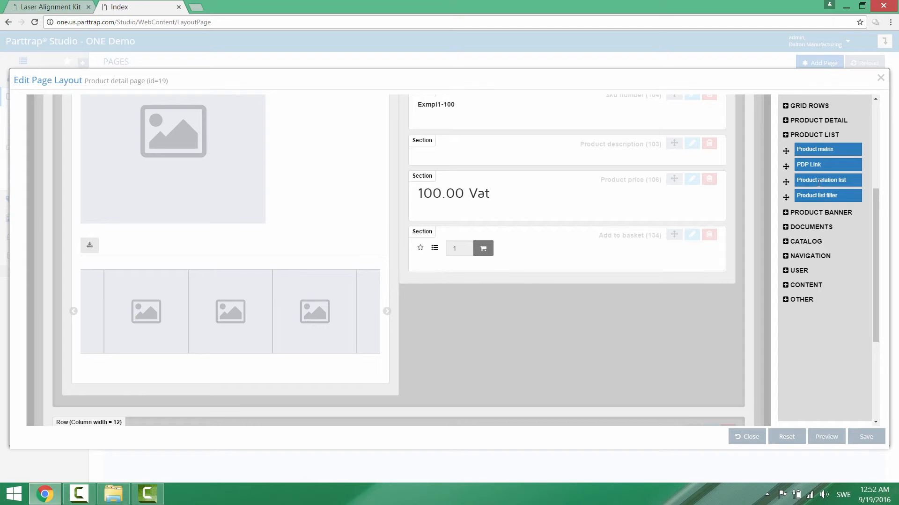
pyautogui.moveTo(789, 183); pyautogui.dragTo(464, 301)
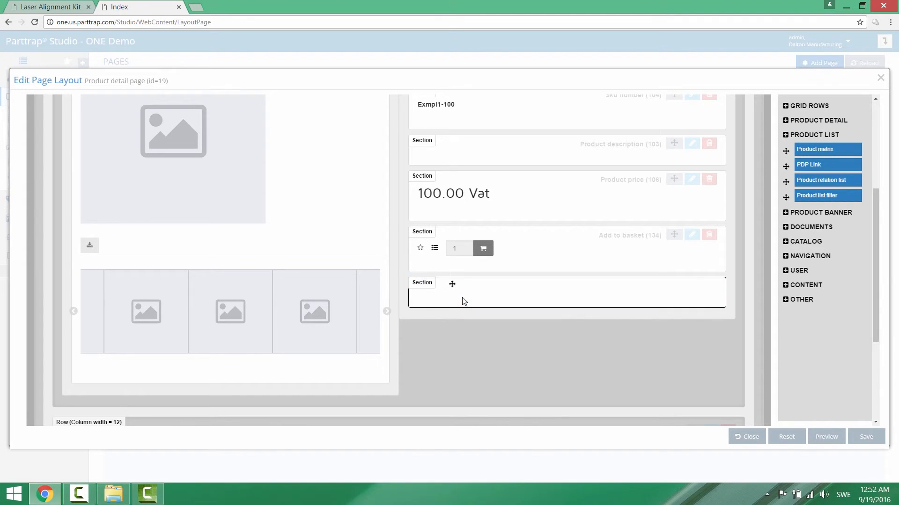
# Set the relation type of the new Product relation list section to Suggested products and close its settings.
pyautogui.scroll(-1, 652, 338)
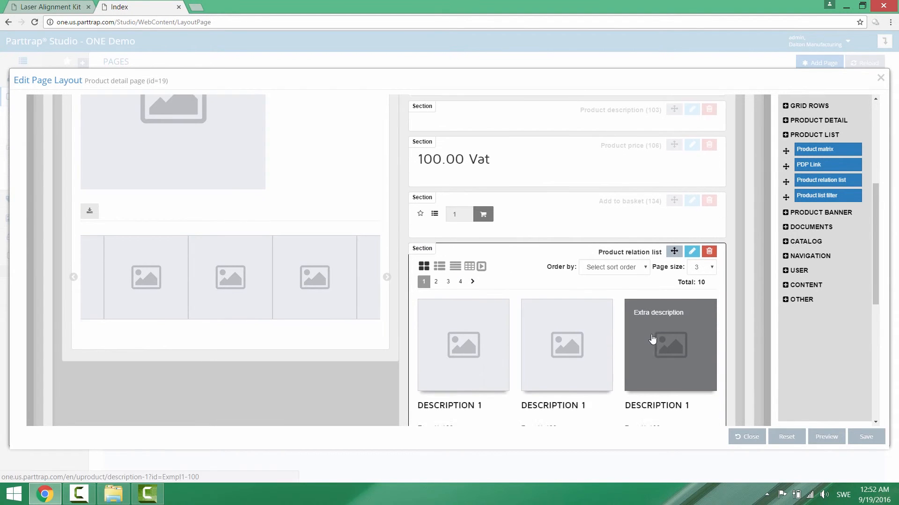
pyautogui.scroll(-2, 652, 338)
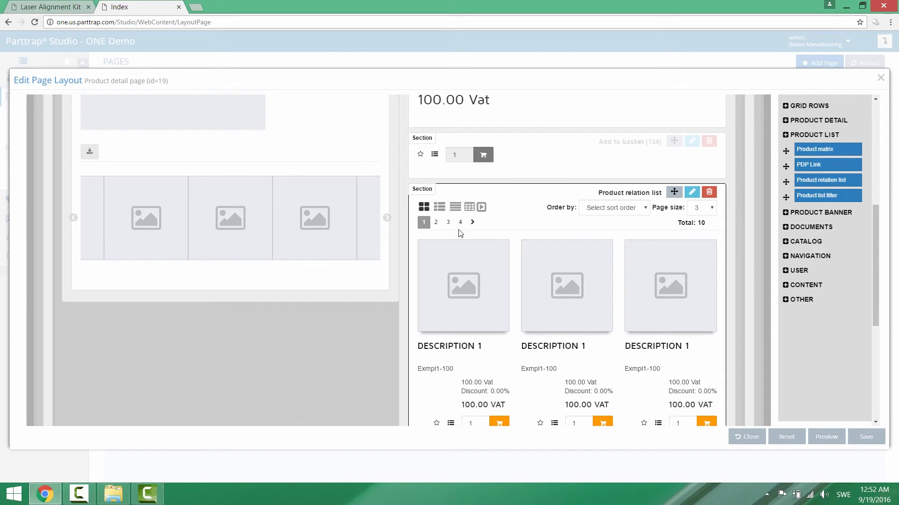
pyautogui.click(692, 192)
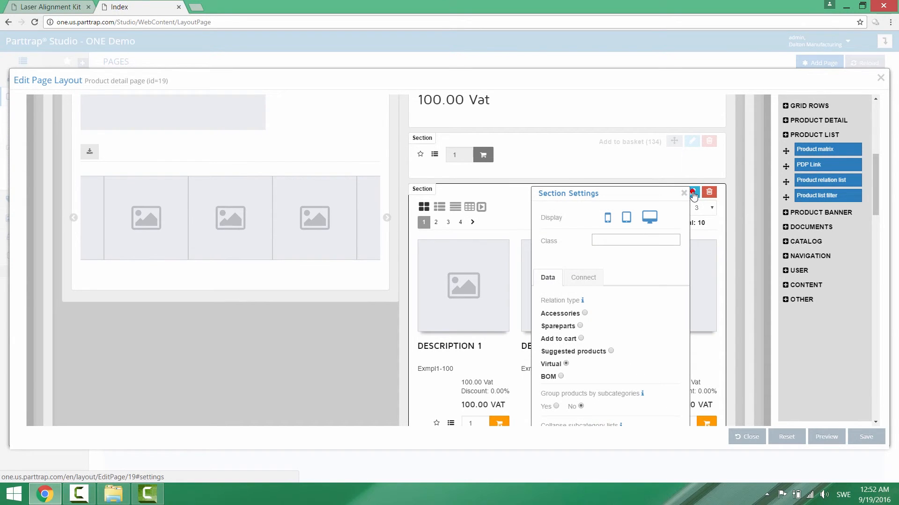
pyautogui.scroll(-1, 648, 277)
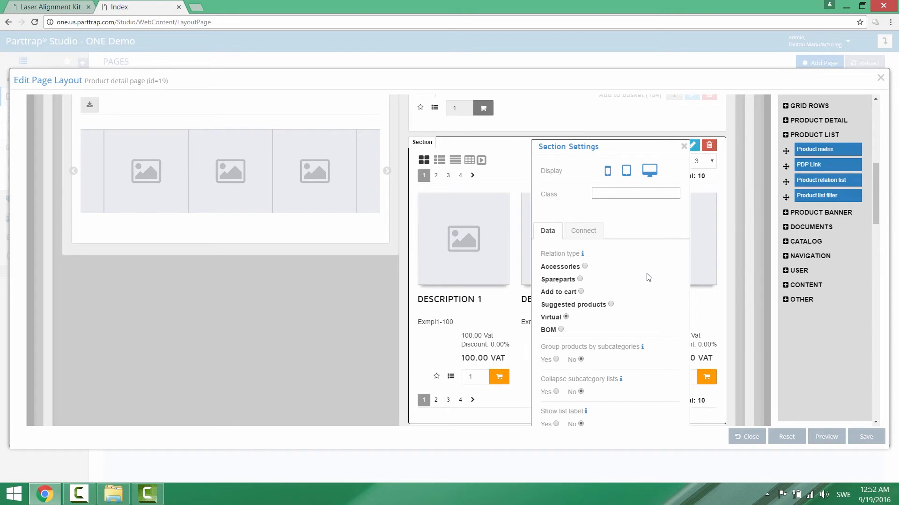
pyautogui.click(611, 305)
pyautogui.scroll(-1, 674, 258)
pyautogui.click(684, 100)
pyautogui.scroll(1, 313, 316)
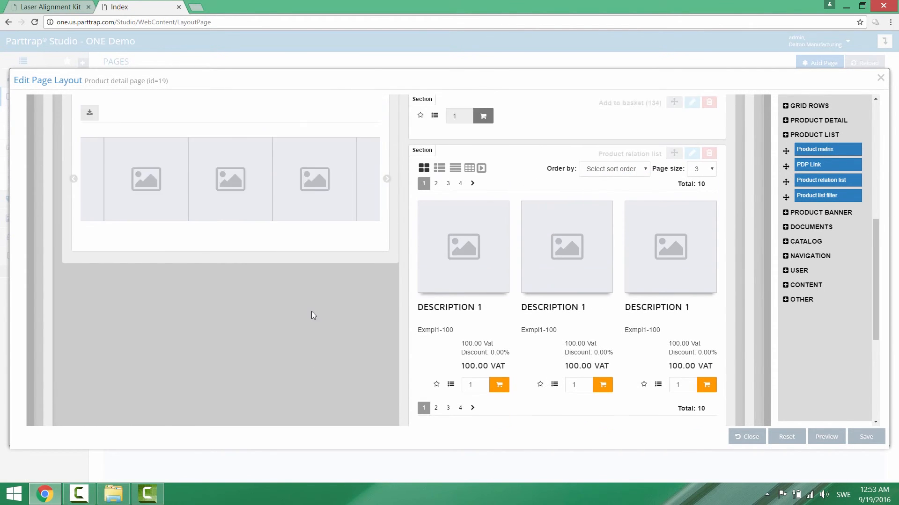
# Reopen the Product relation list section's settings and turn off its display on mobile and tablet, leaving only desktop.
pyautogui.scroll(1, 313, 315)
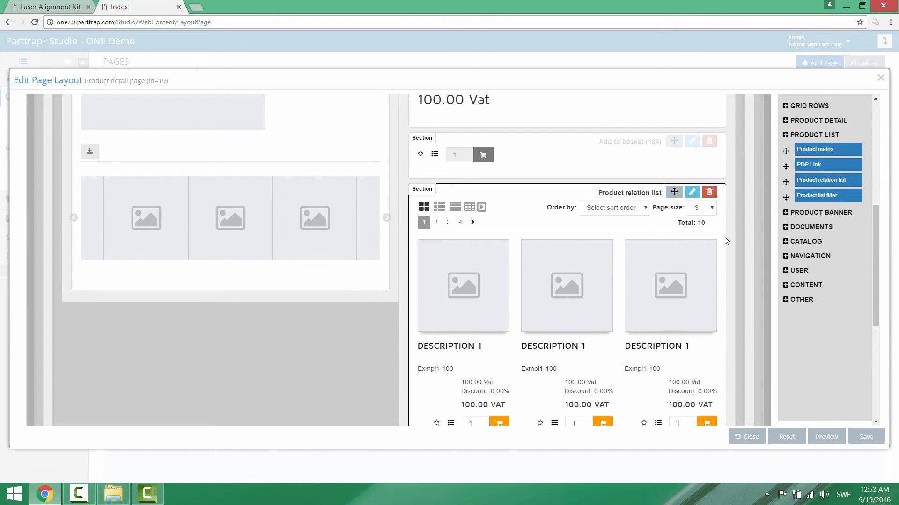
pyautogui.scroll(-1, 725, 240)
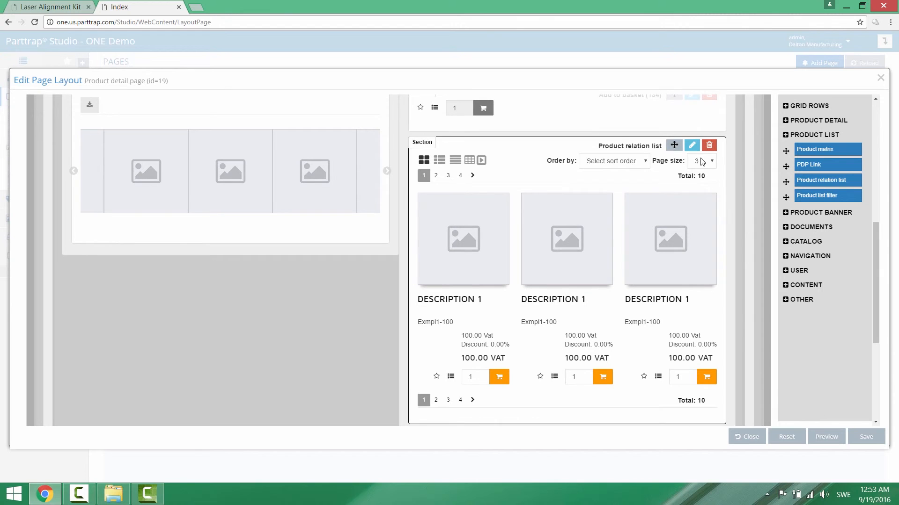
pyautogui.click(693, 146)
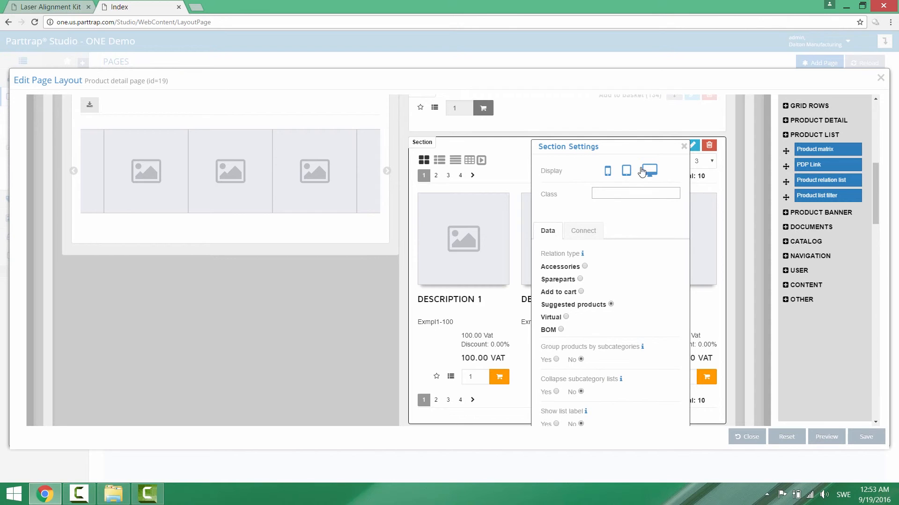
pyautogui.click(608, 172)
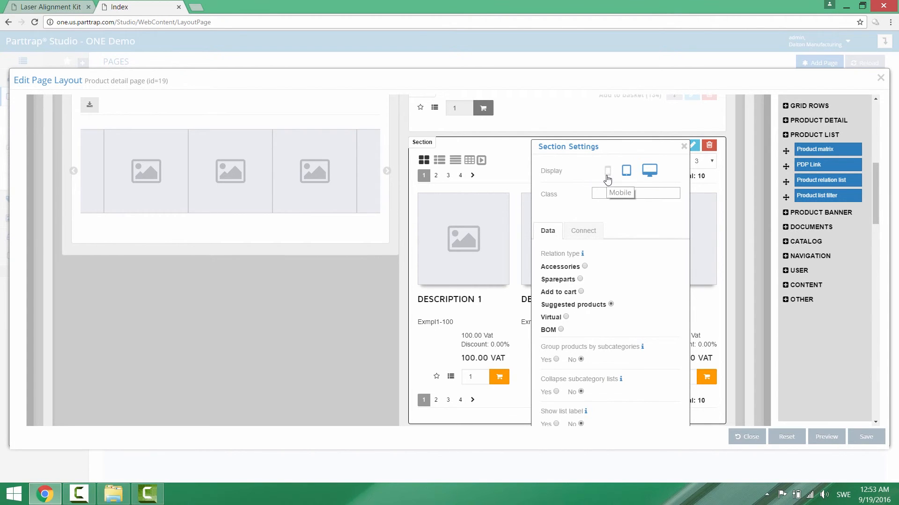
pyautogui.click(626, 173)
# Connect the Product relation list section to the Resellers target group.
pyautogui.click(590, 233)
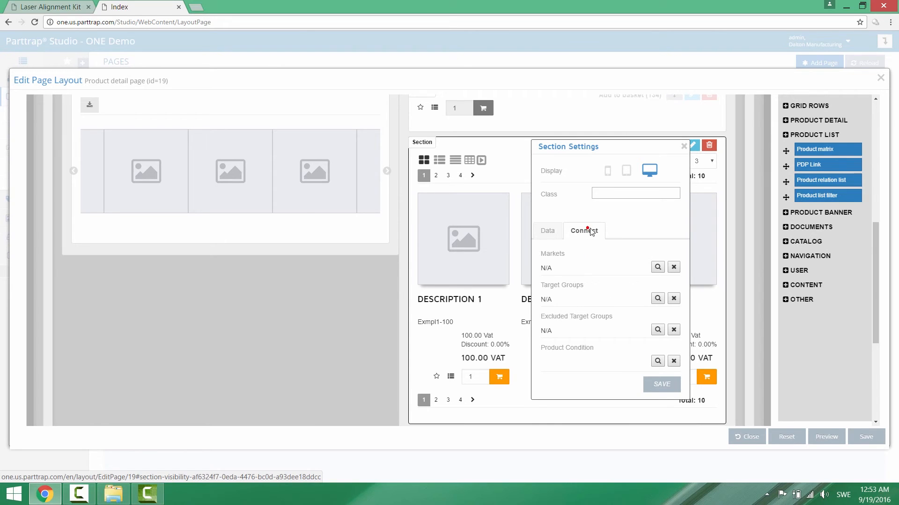
pyautogui.scroll(-2, 618, 225)
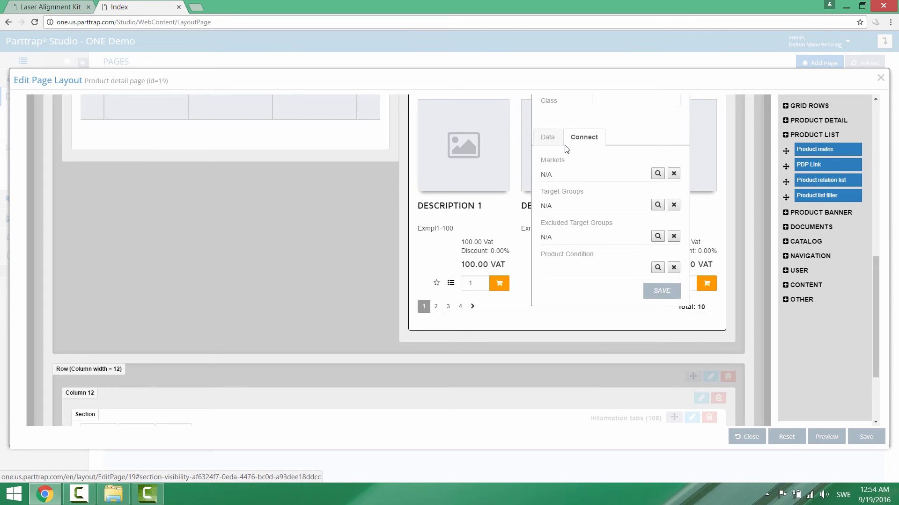
pyautogui.click(657, 206)
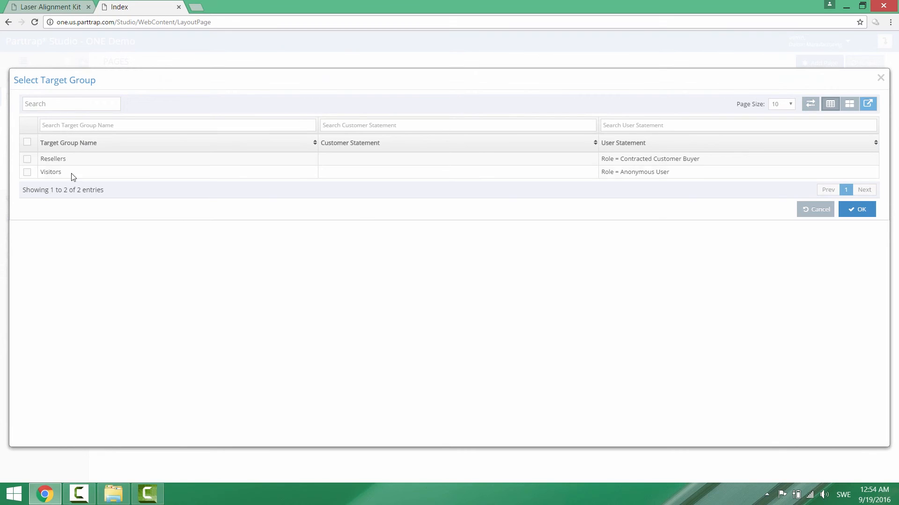
pyautogui.click(28, 159)
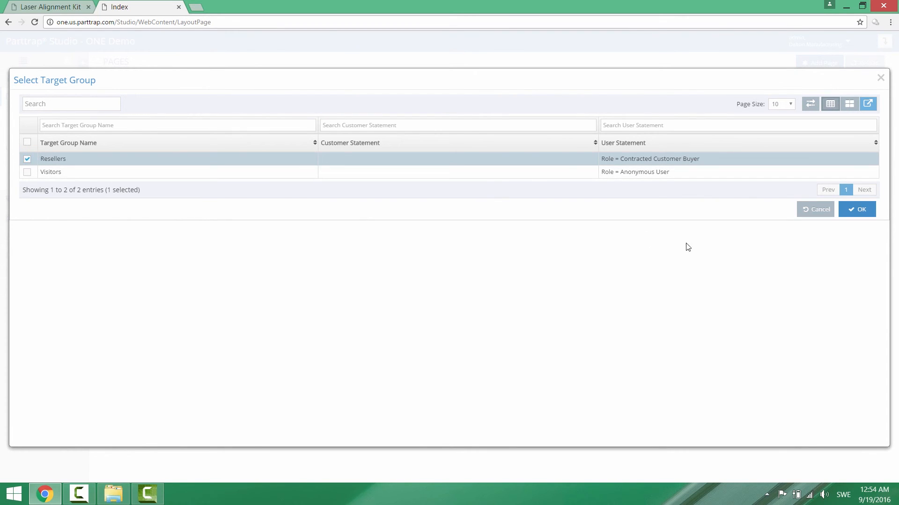
pyautogui.click(853, 211)
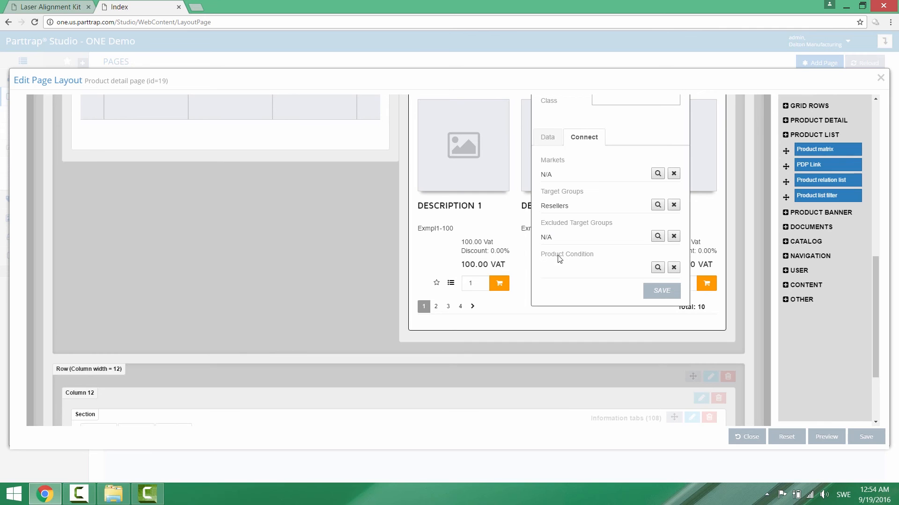
# Assign the Category Name=Keyboards product condition to the Product relation list section and review its connection settings.
pyautogui.click(658, 267)
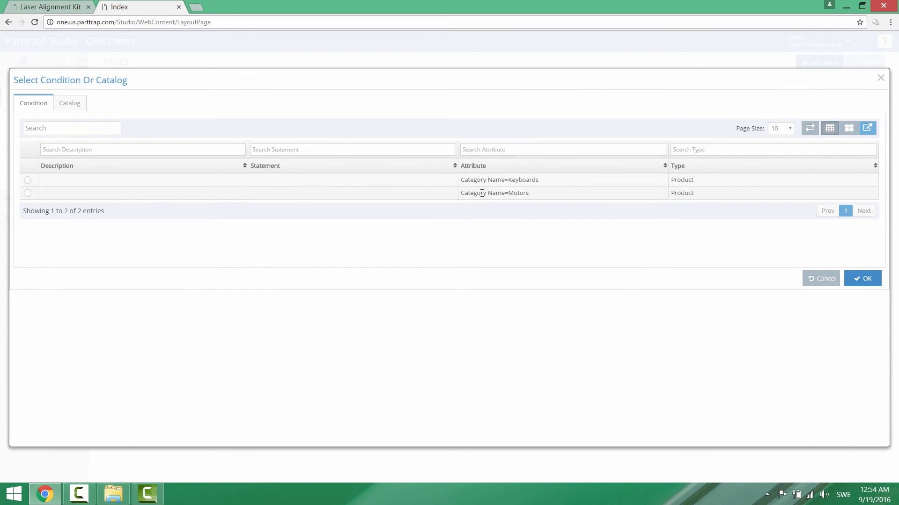
pyautogui.click(27, 180)
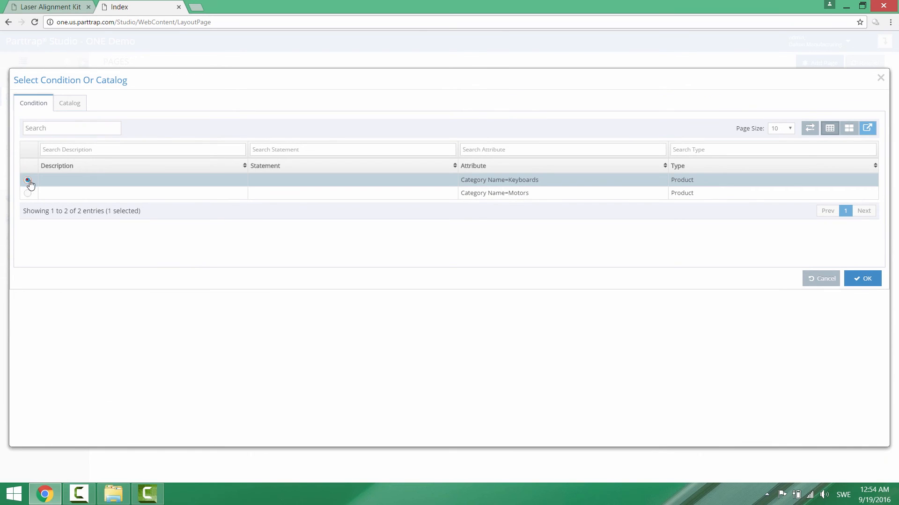
pyautogui.click(861, 278)
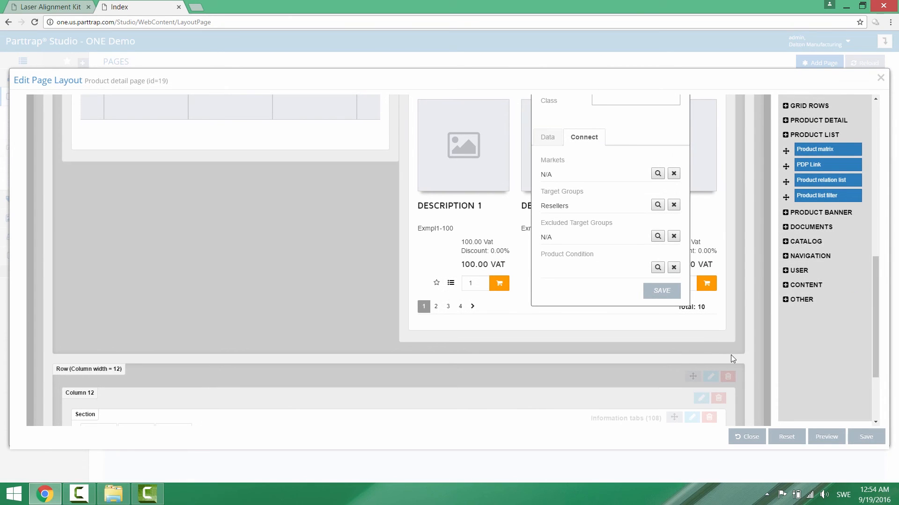
pyautogui.scroll(2, 735, 349)
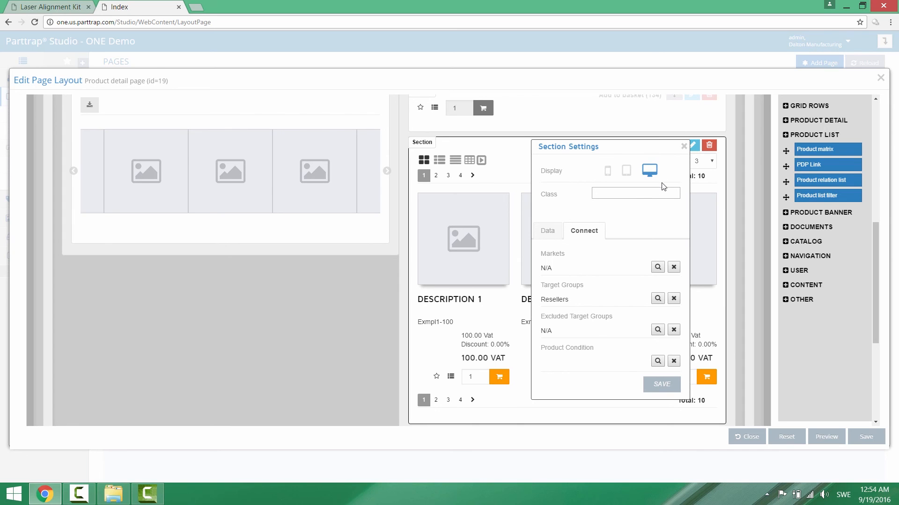
pyautogui.scroll(-1, 608, 215)
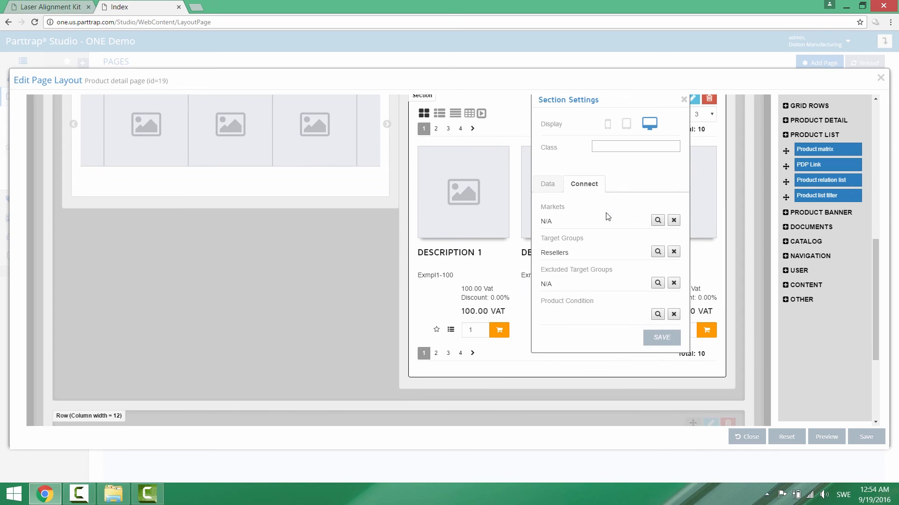
pyautogui.scroll(-1, 607, 216)
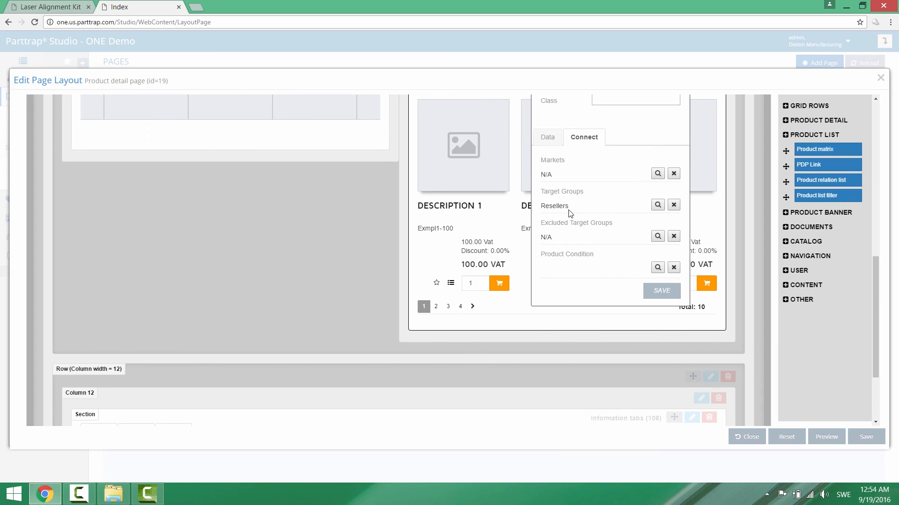